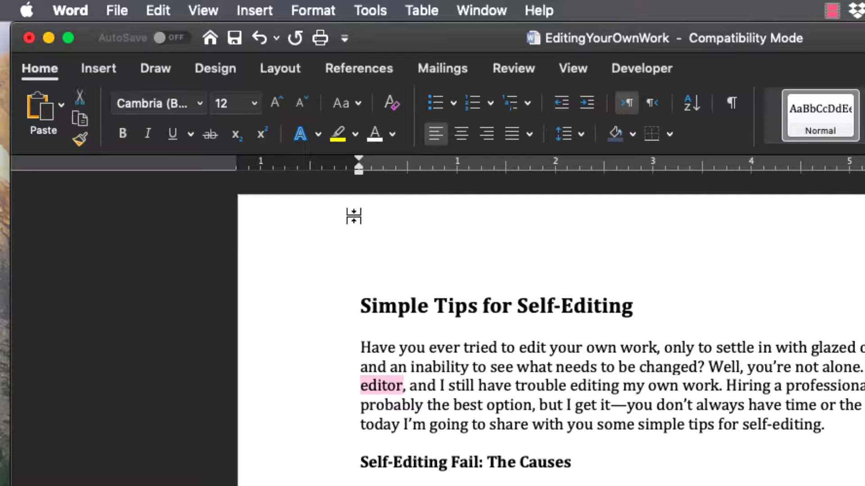
Highlight the word "editor" in yellow and "self-editing" in turquoise in the opening paragraph.
click(342, 141)
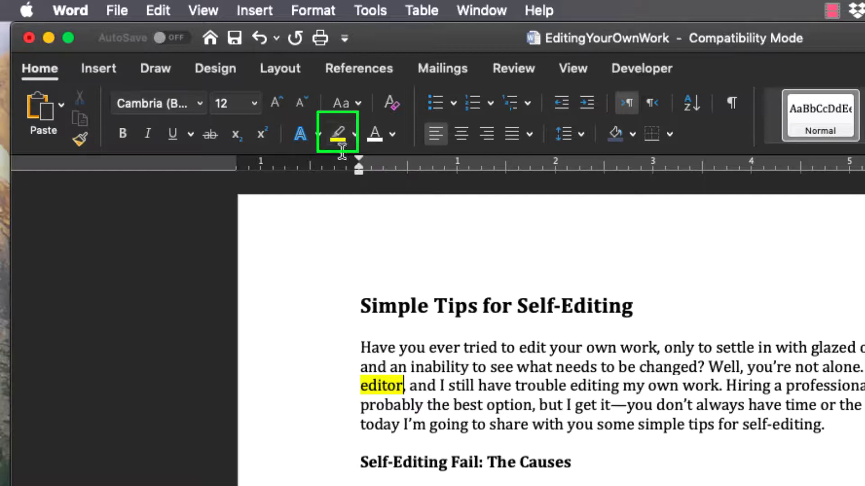
click(406, 327)
drag(820, 425, 743, 427)
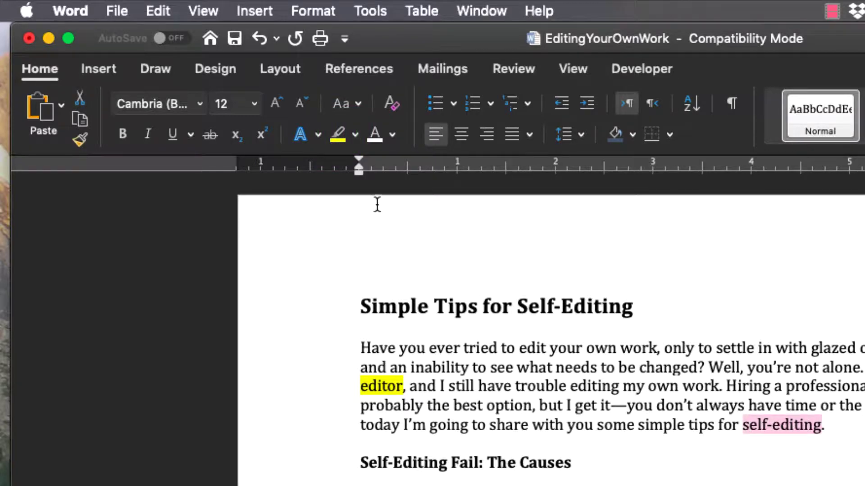
click(355, 134)
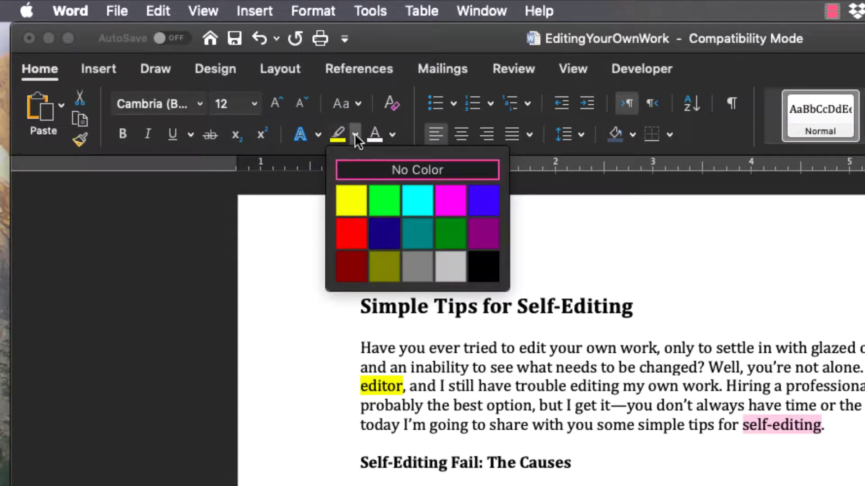
click(411, 196)
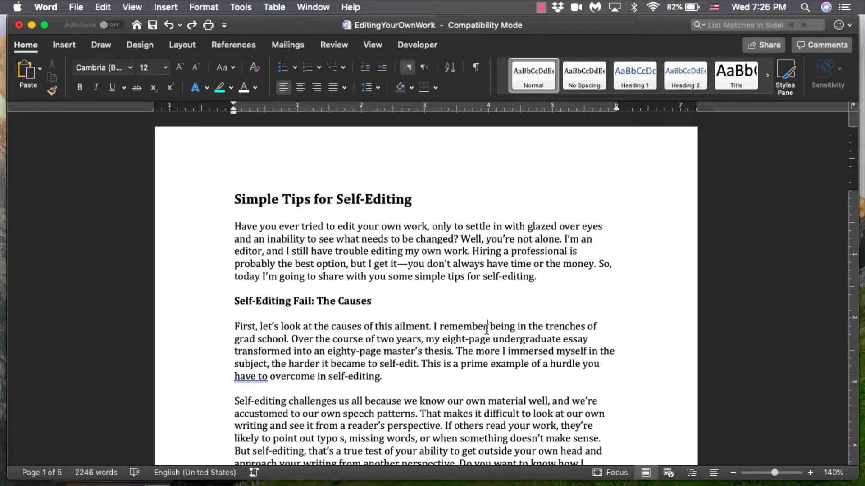
Search the document for the word "you".
key(super+f)
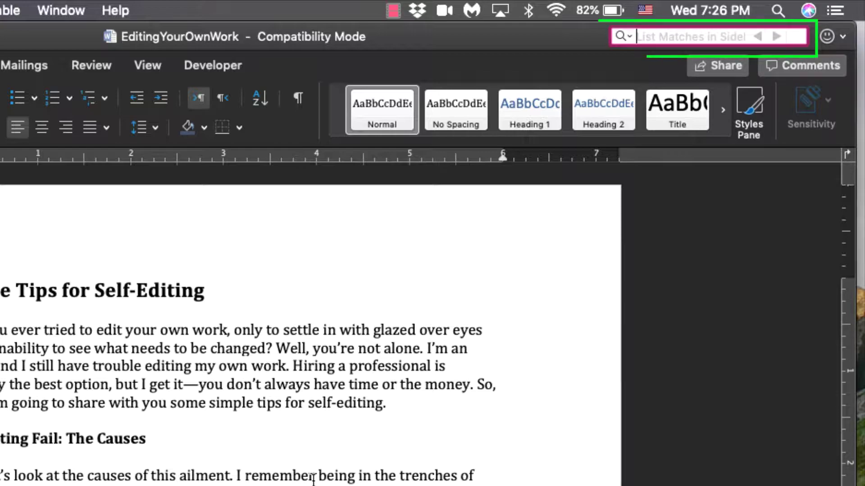
text(you)
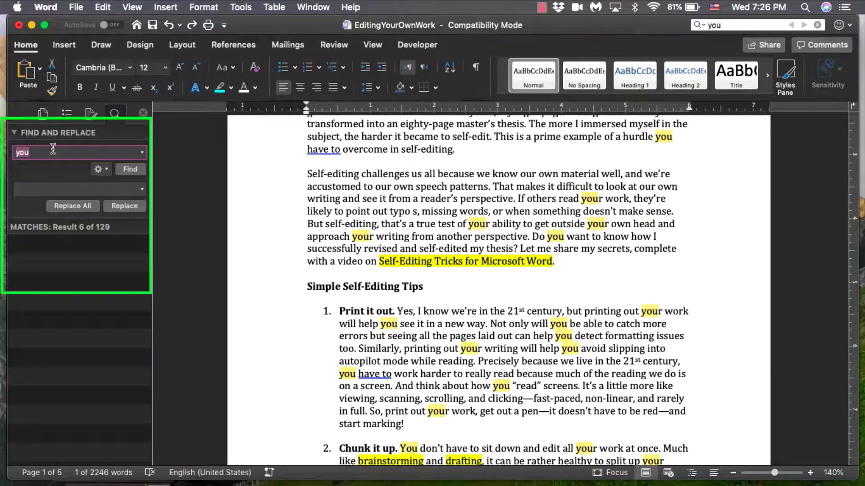
key(Return)
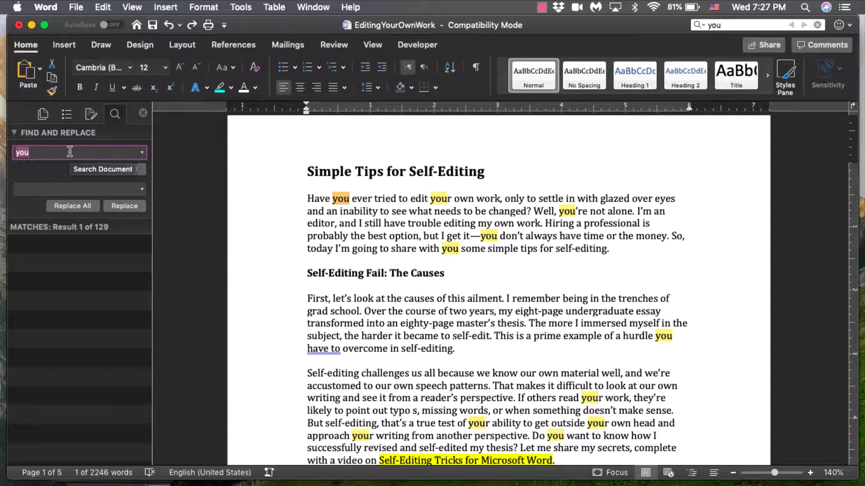
Find "edit" and replace only its occurrence in the document title with "revise".
text(edit)
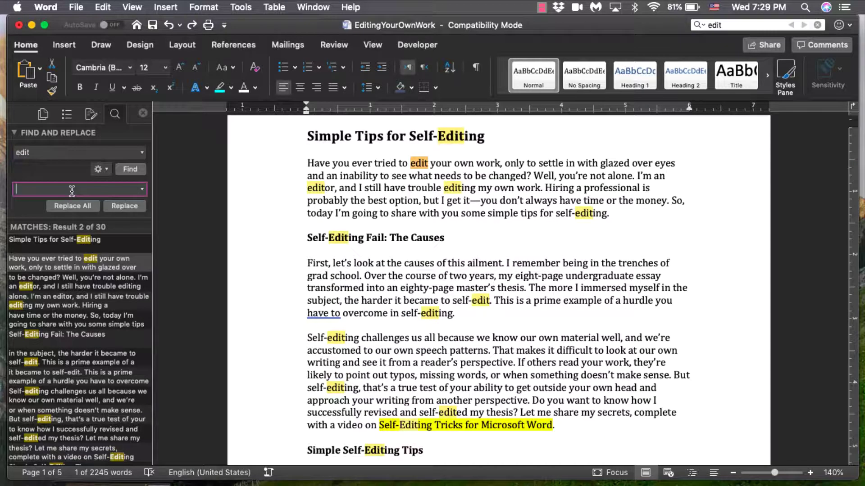
text(revise)
click(94, 207)
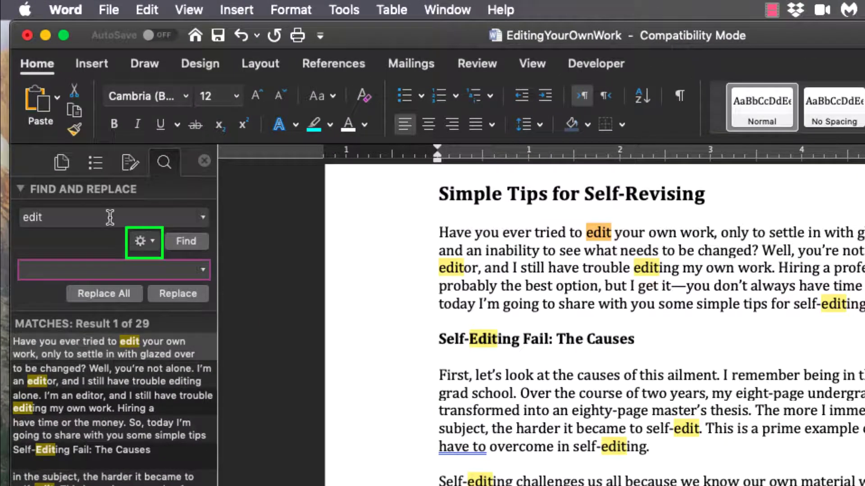
Highlight every occurrence of "edit" with an advanced find and replace that applies Highlight formatting and has no replacement text.
click(142, 240)
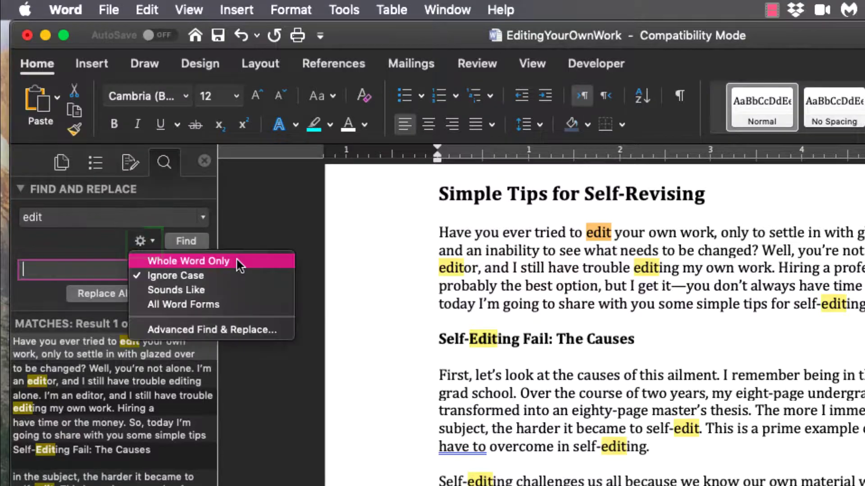
click(277, 334)
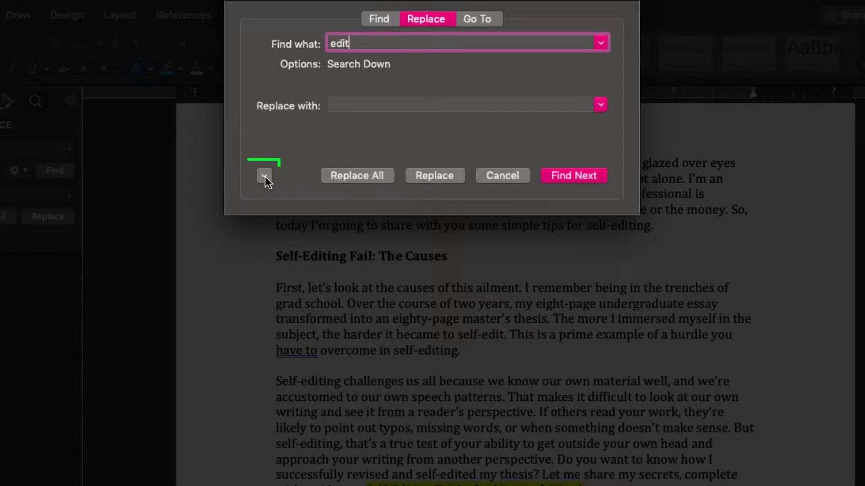
click(265, 177)
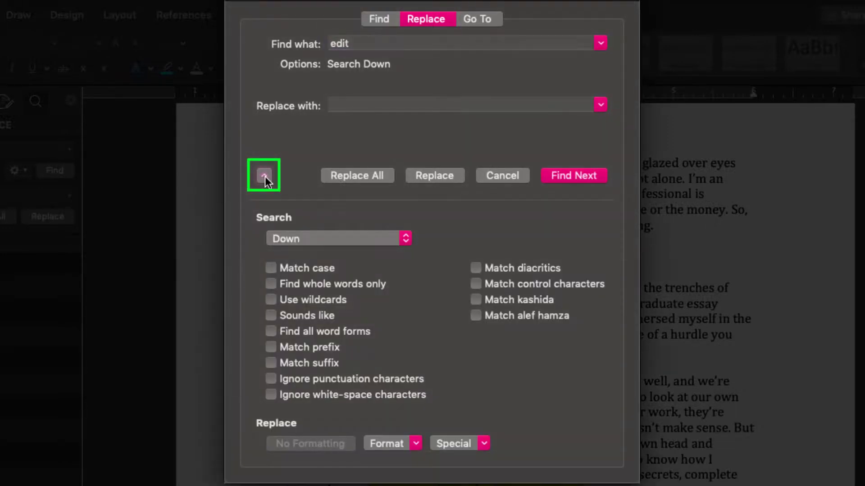
click(354, 106)
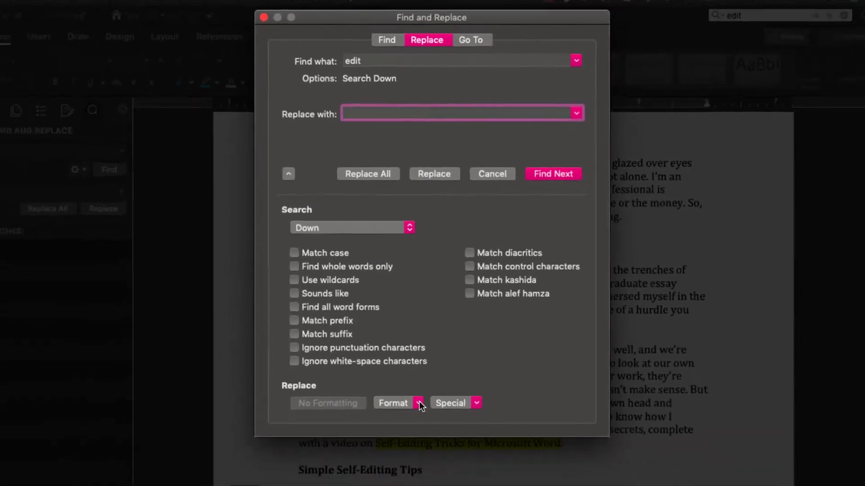
click(417, 445)
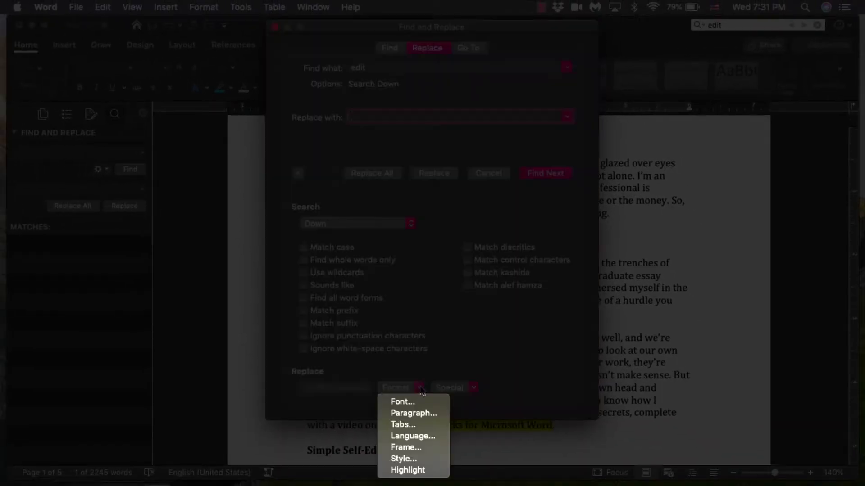
click(417, 470)
click(379, 168)
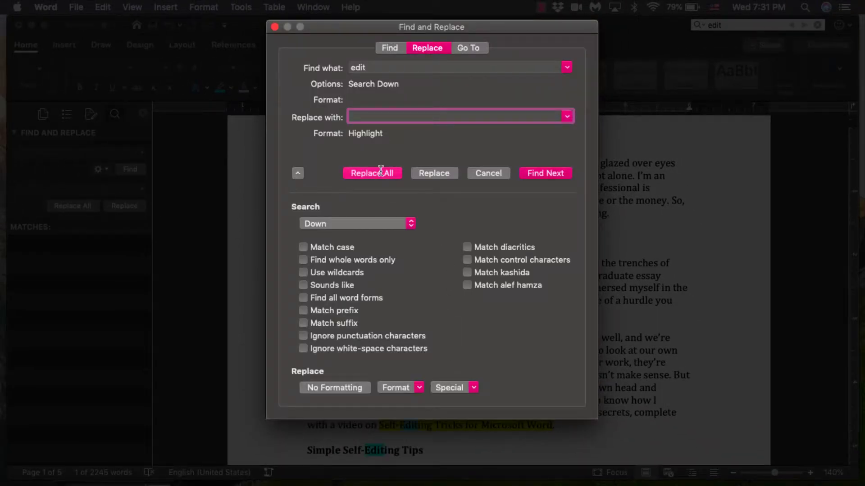
click(520, 191)
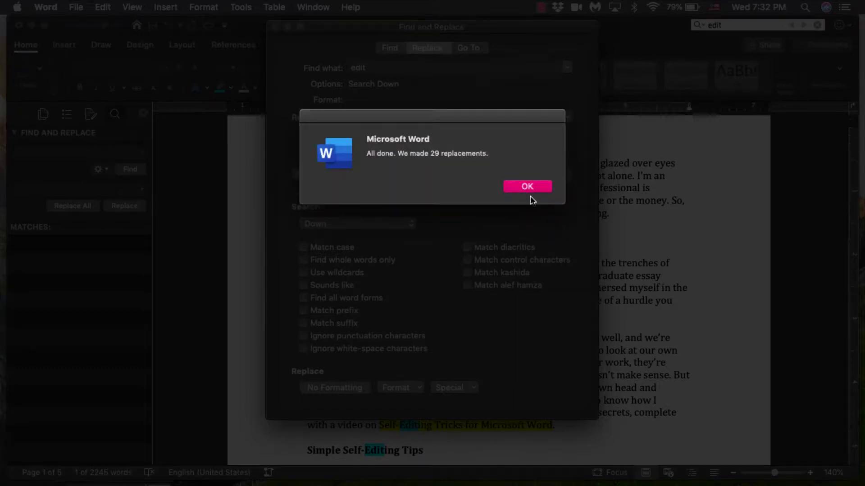
click(525, 186)
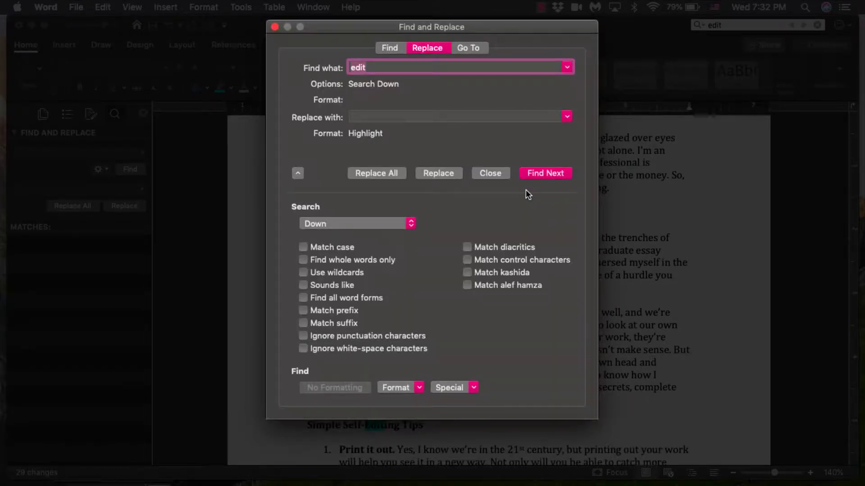
click(275, 27)
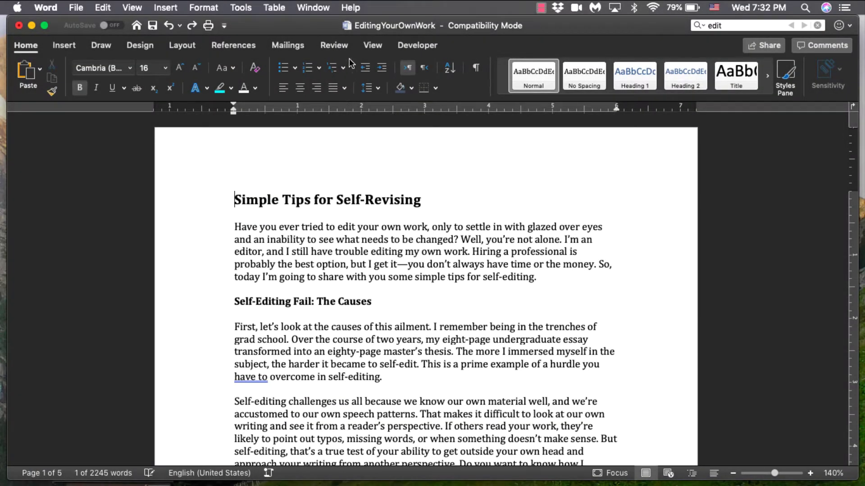
Turn on Track Changes for the document.
click(340, 46)
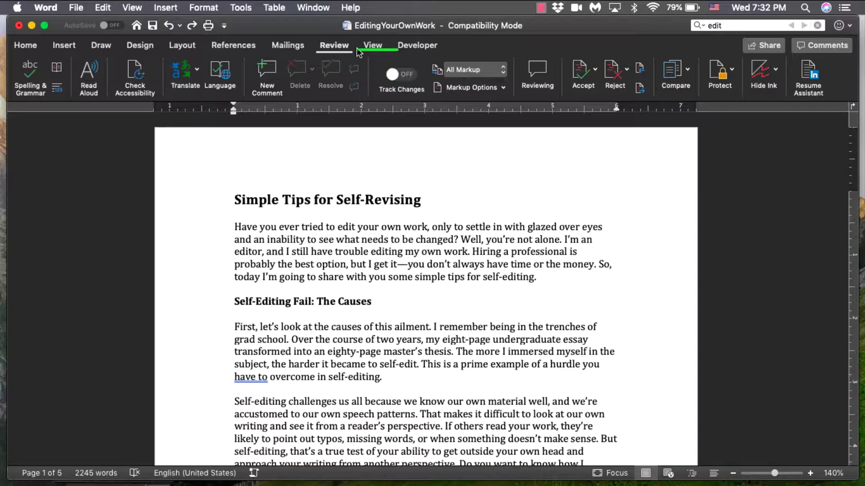
click(408, 76)
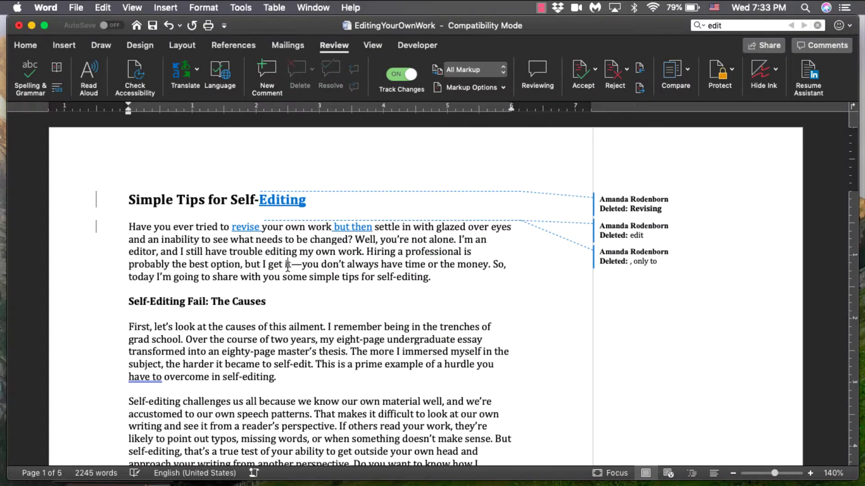
Add the comment "I'm still not sure about this opening line. :(" to the first sentence of the opening paragraph.
drag(355, 239, 96, 228)
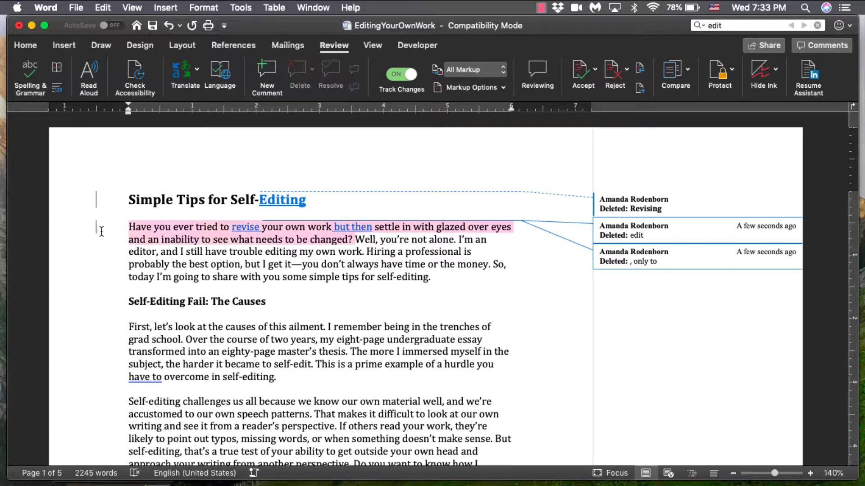
click(269, 68)
text(I'm still not sure about this opening line.)
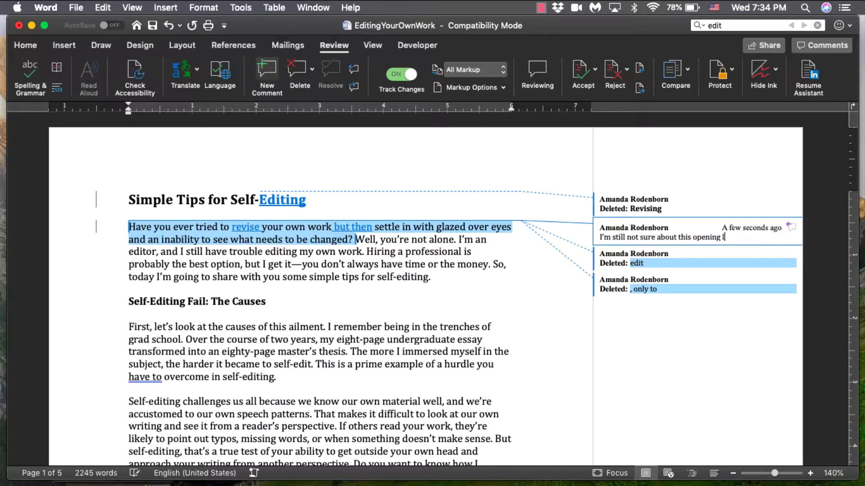
text( :()
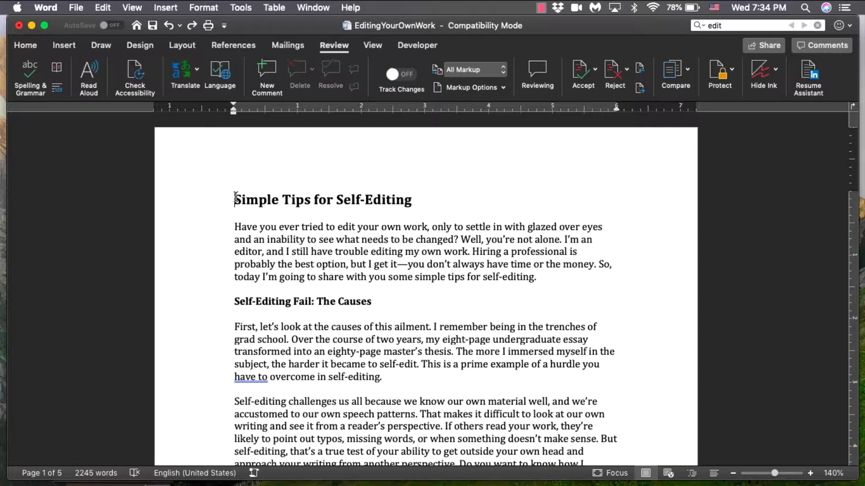
Start Read Aloud, raise its reading speed to about the middle of the range, and choose the Fred voice.
click(97, 86)
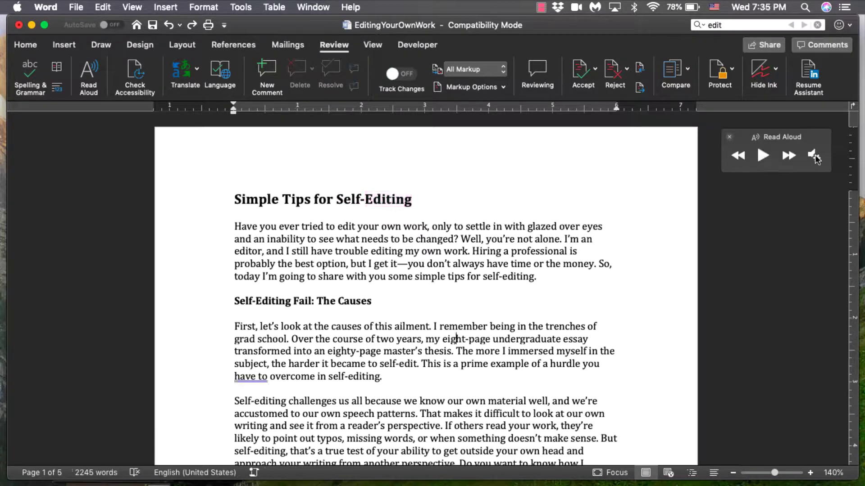
click(815, 156)
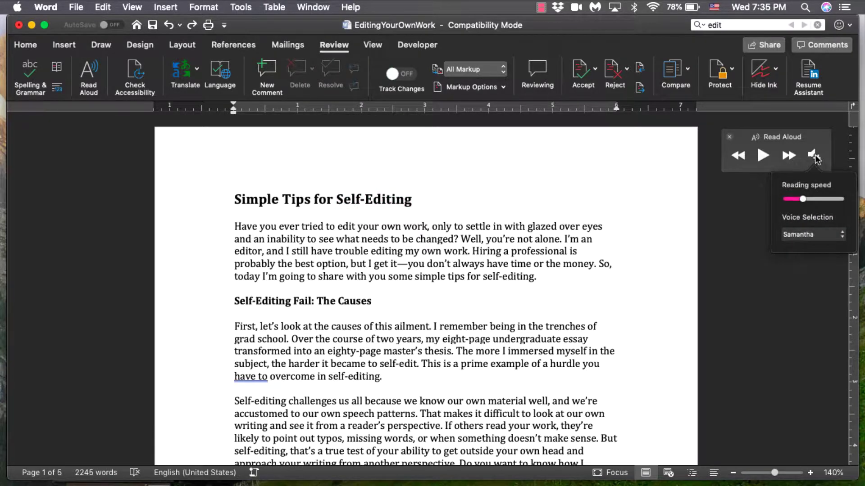
drag(805, 202, 815, 202)
click(841, 234)
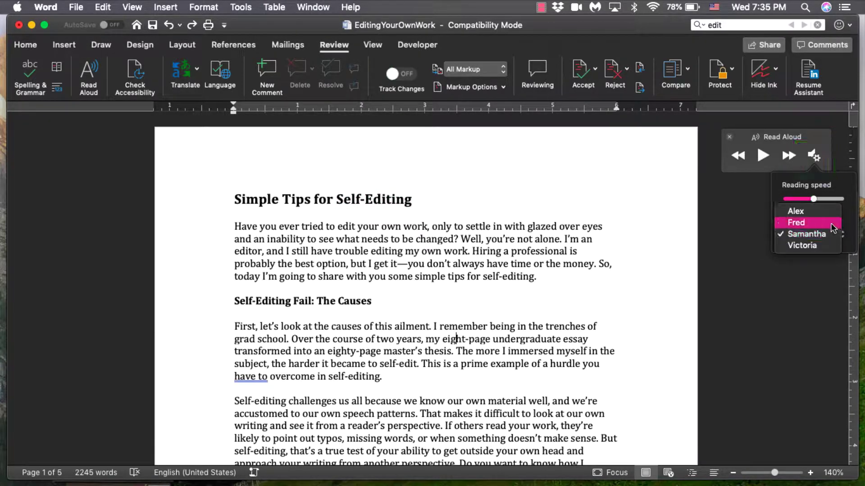
click(832, 227)
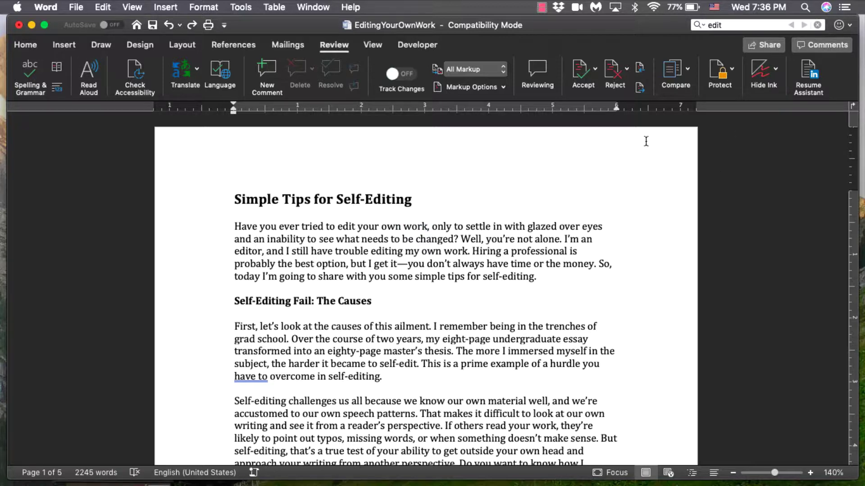
Run the spelling and grammar check and ignore the concise-language suggestion for "have to" once.
click(30, 85)
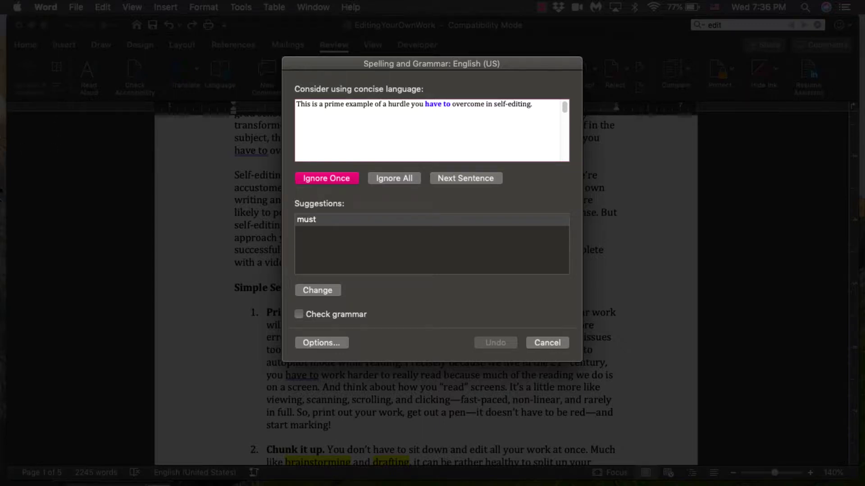
click(332, 180)
In the grammar settings of the spelling and grammar options, enable checking for Contractions and Slang, and save the settings.
click(338, 344)
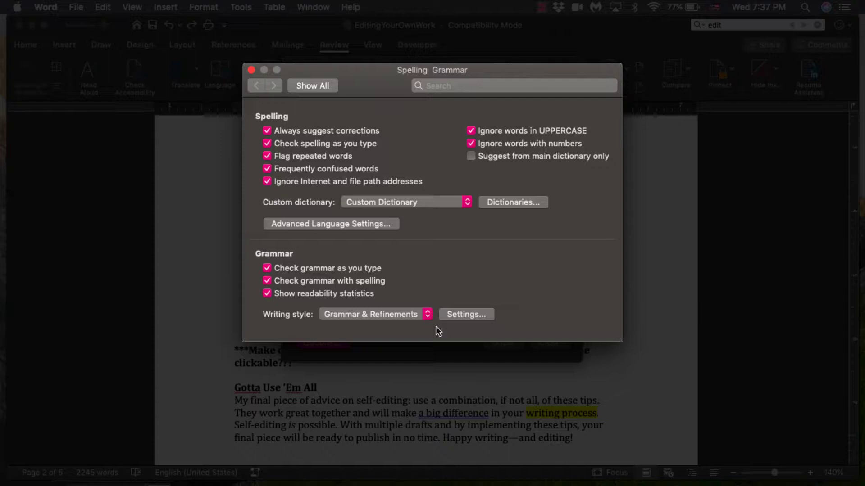
click(461, 312)
scroll(426, 145, down, 5)
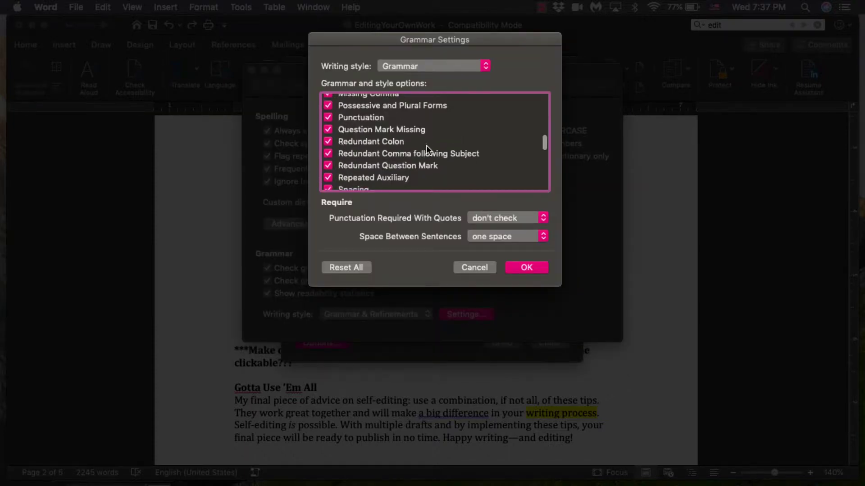
scroll(426, 145, down, 5)
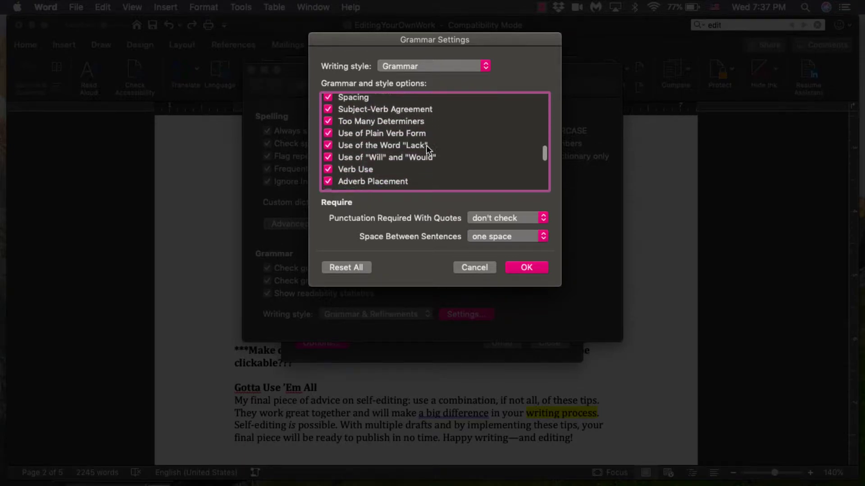
scroll(426, 145, down, 5)
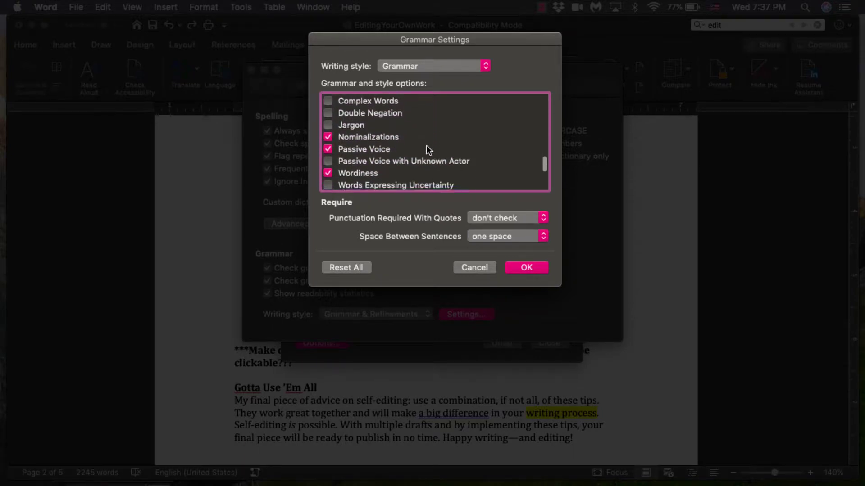
scroll(426, 150, down, 3)
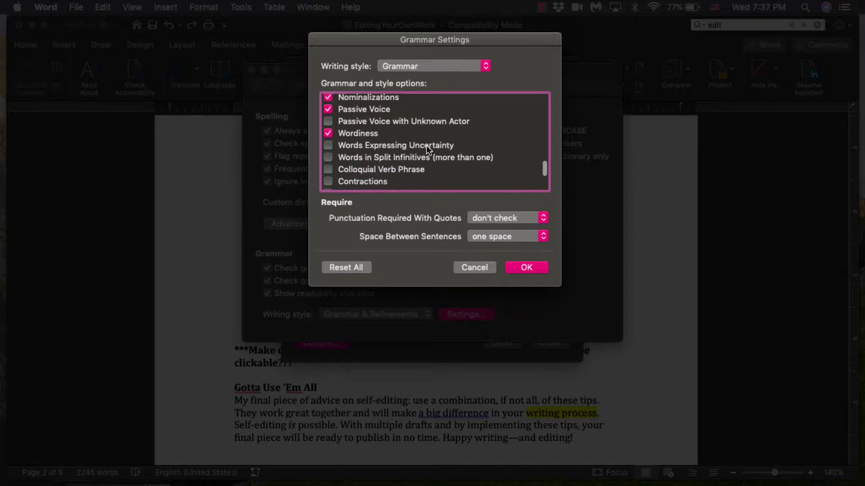
scroll(426, 145, down, 2)
click(328, 163)
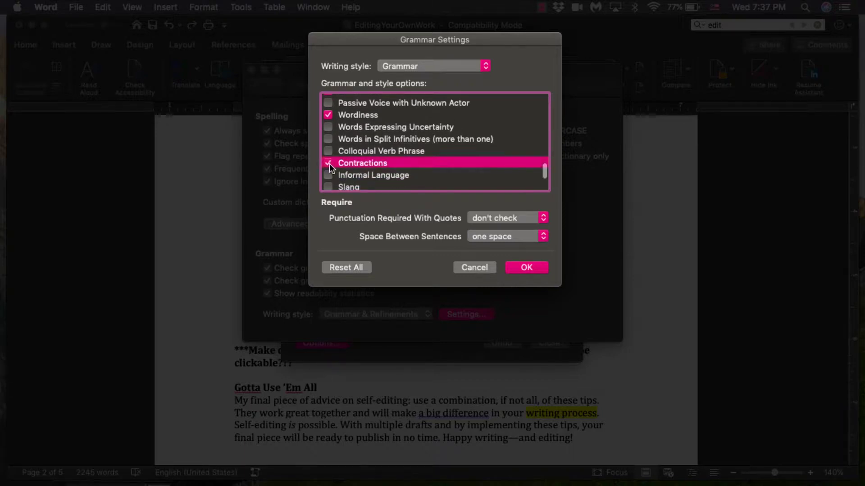
scroll(409, 154, down, 3)
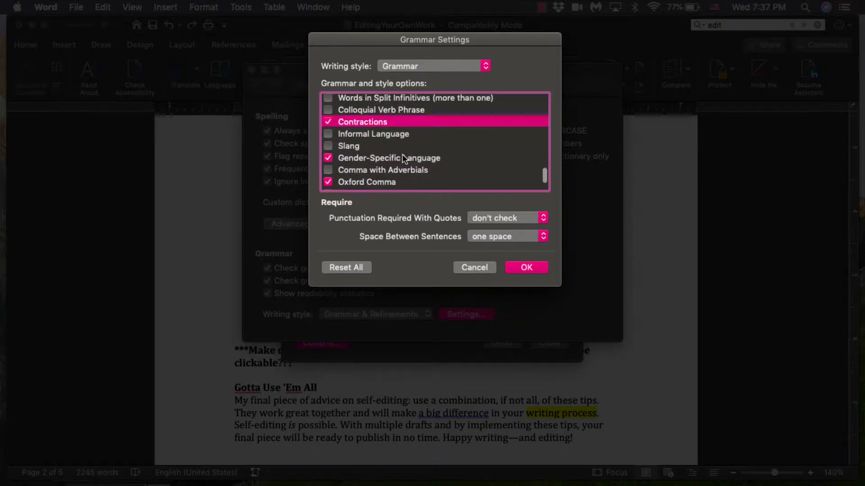
click(329, 145)
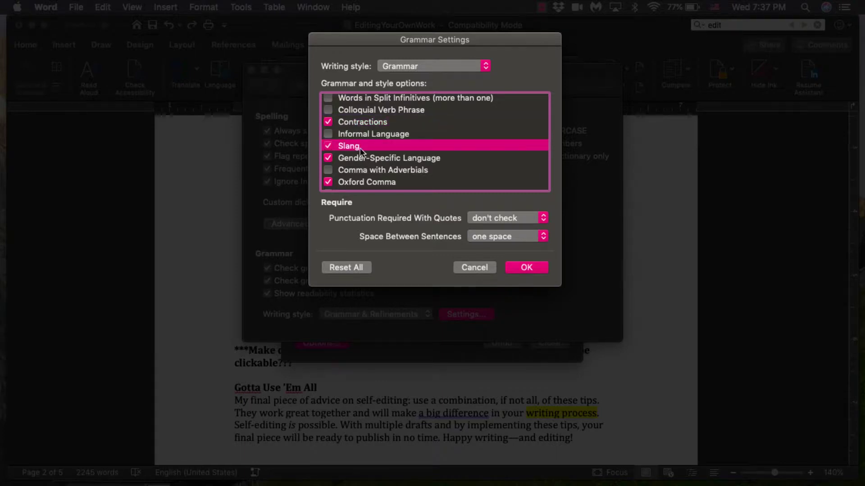
click(536, 266)
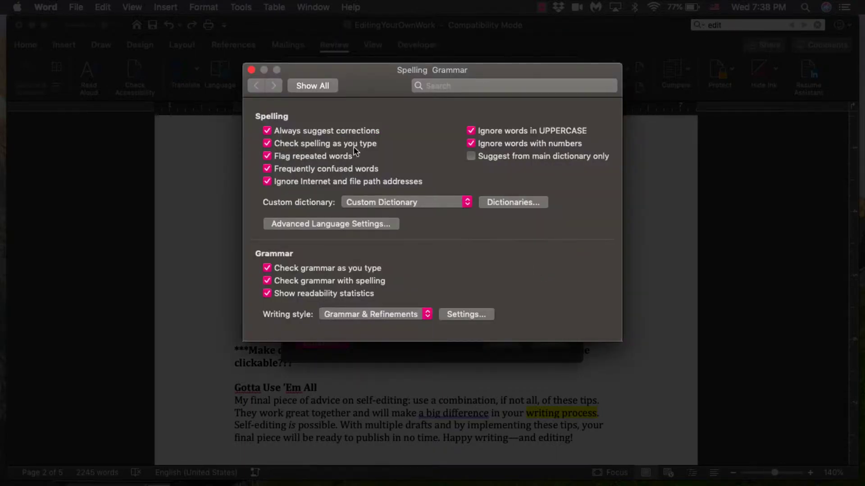
click(251, 70)
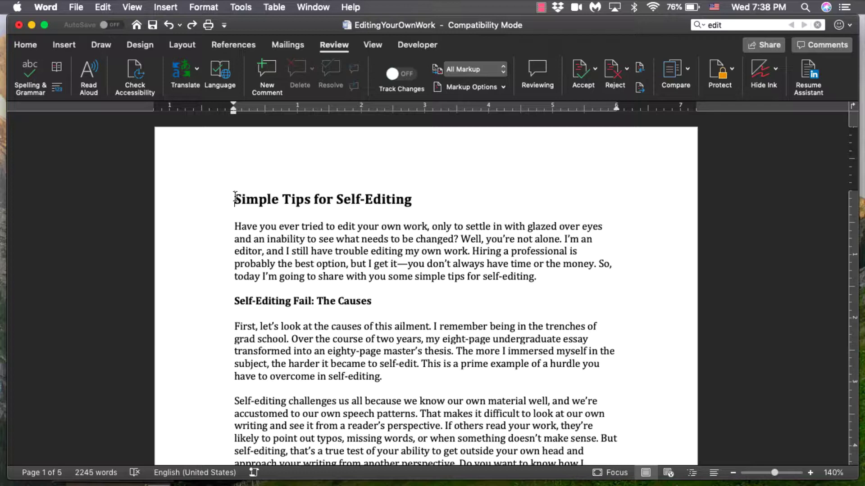
Run the spelling and grammar check again and turn on Show readability statistics in its options.
click(29, 66)
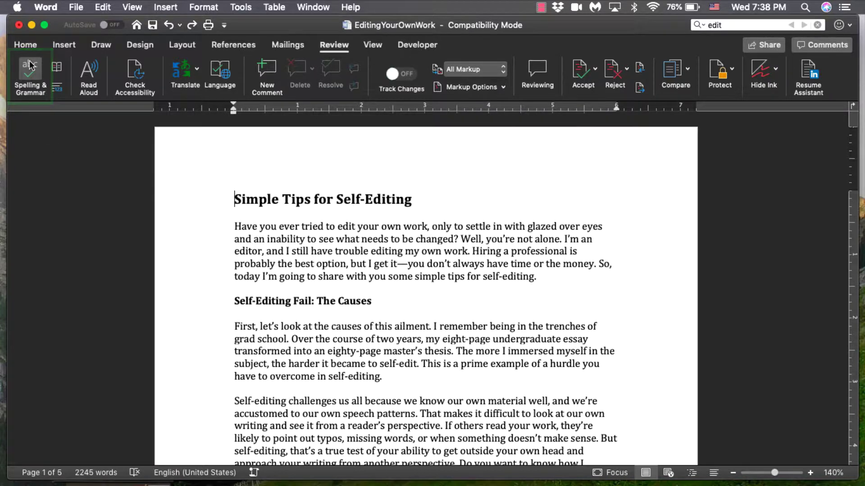
click(326, 344)
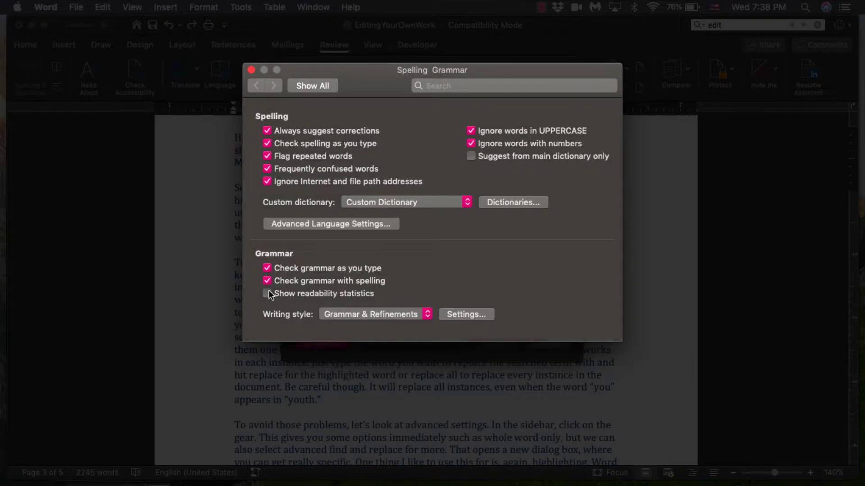
click(267, 293)
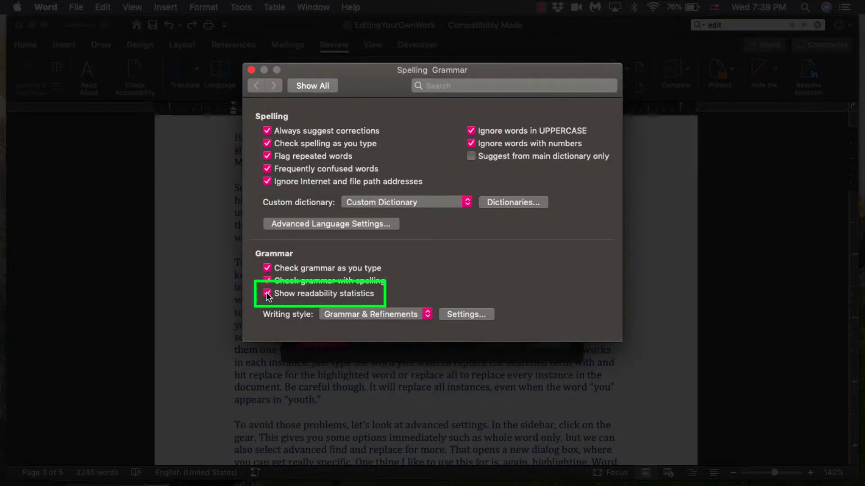
click(252, 69)
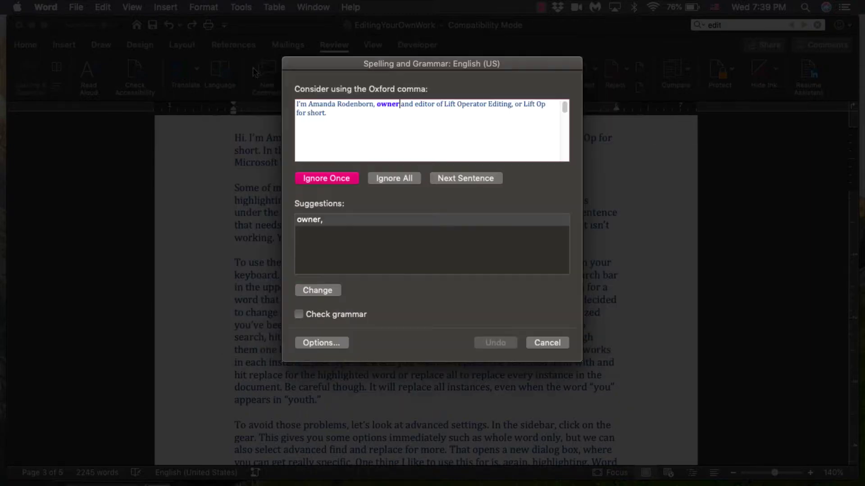
Ignore all the flagged suggestions, including "owner", "really useful" and "command+z", to complete the check and display the readability statistics.
click(381, 177)
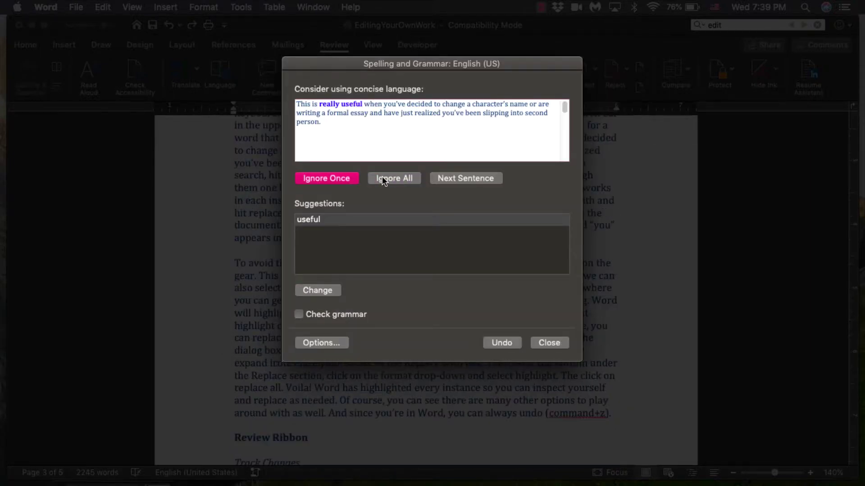
click(382, 179)
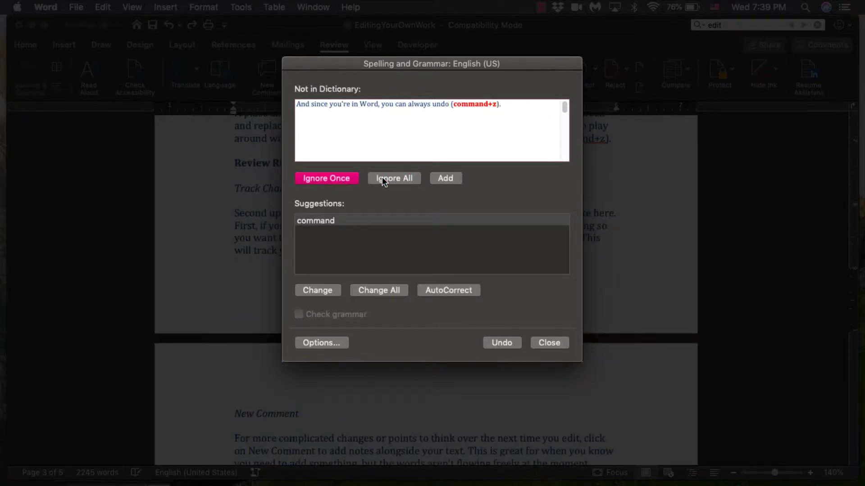
click(382, 178)
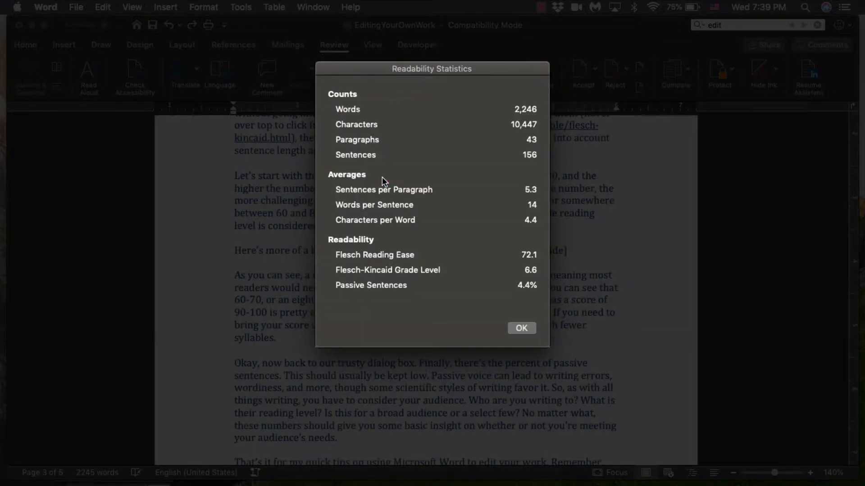